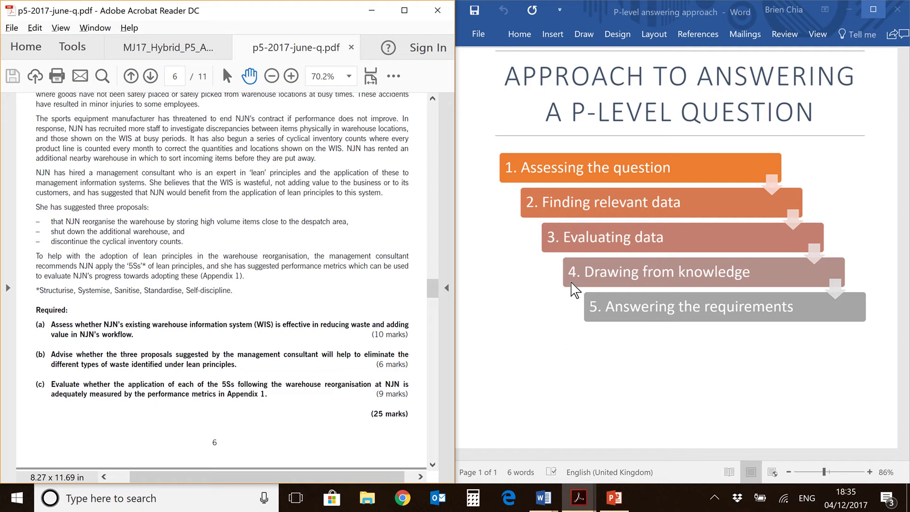
Bring the 'P5 June 2017 Q3 (a) Part 1' notes document up on the left half.
{"action": "left_click", "coordinate": [571, 283]}
{"action": "left_click", "coordinate": [582, 319]}
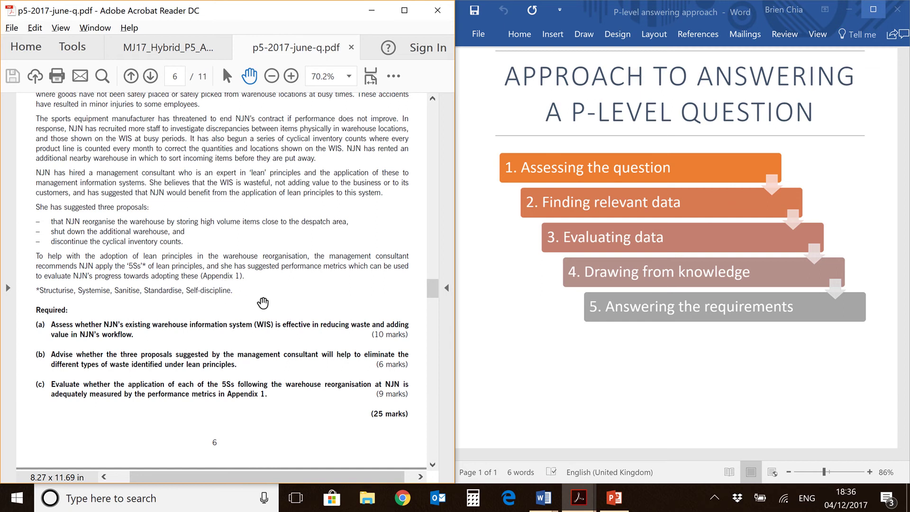
{"action": "key", "text": "alt+Tab"}
{"action": "left_click", "coordinate": [264, 308]}
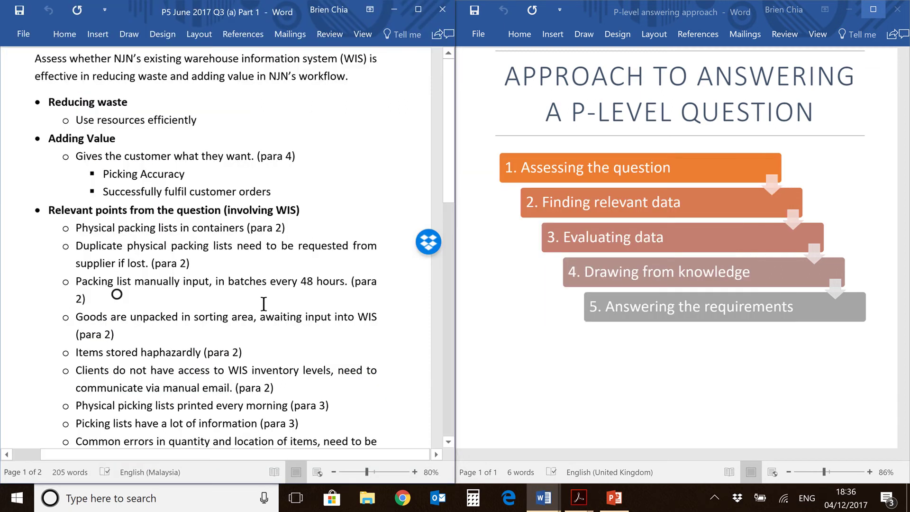
Read through the notes' relevant WIS points, then return to the blank answer document.
{"action": "scroll", "coordinate": [201, 294], "scroll_direction": "down", "scroll_amount": 4}
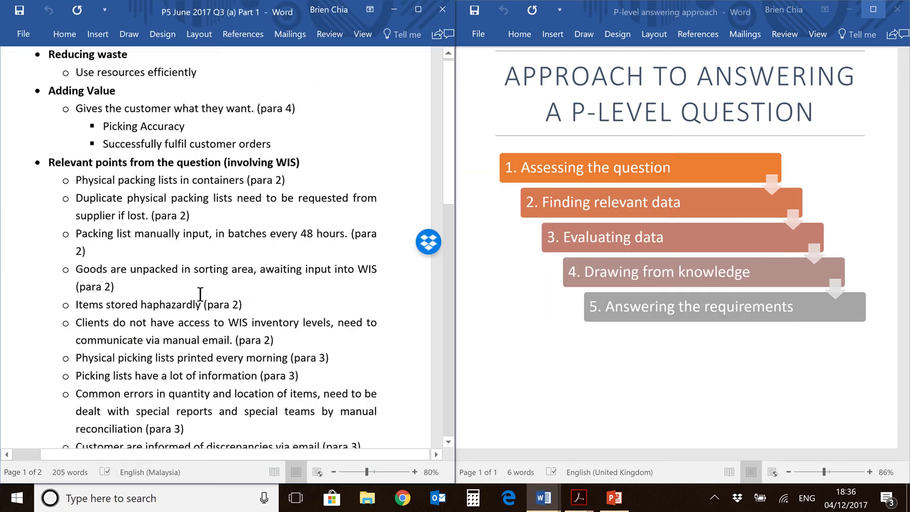
{"action": "scroll", "coordinate": [201, 295], "scroll_direction": "up", "scroll_amount": 3}
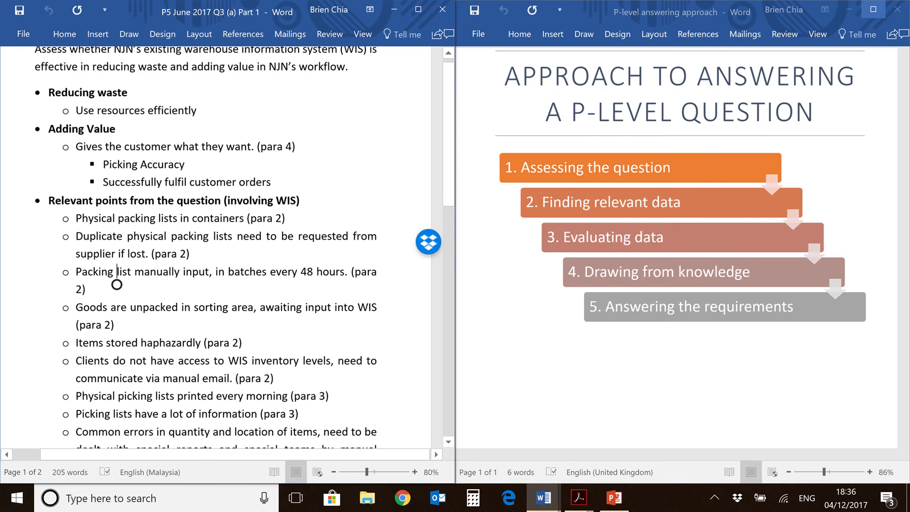
{"action": "scroll", "coordinate": [201, 295], "scroll_direction": "down", "scroll_amount": 2}
{"action": "scroll", "coordinate": [116, 193], "scroll_direction": "down", "scroll_amount": 1}
{"action": "left_click", "coordinate": [117, 193]}
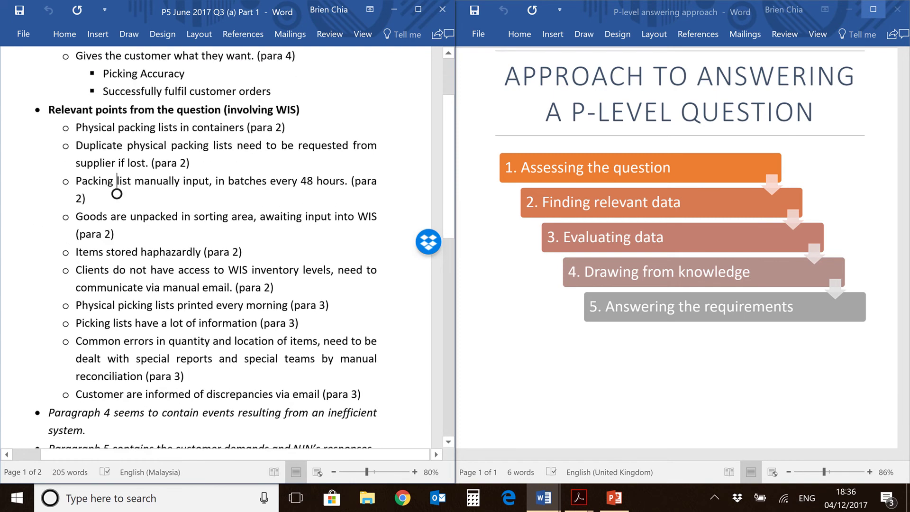
{"action": "scroll", "coordinate": [201, 294], "scroll_direction": "down", "scroll_amount": 1}
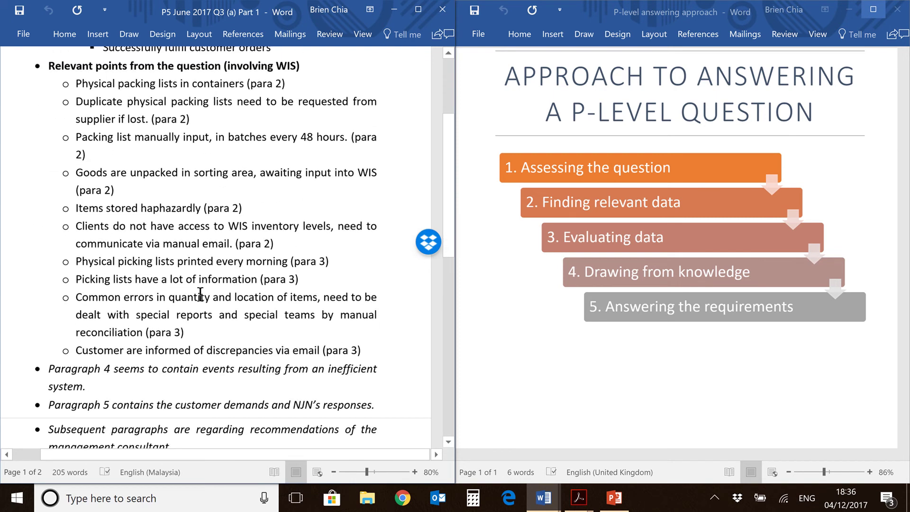
{"action": "scroll", "coordinate": [200, 294], "scroll_direction": "up", "scroll_amount": 2}
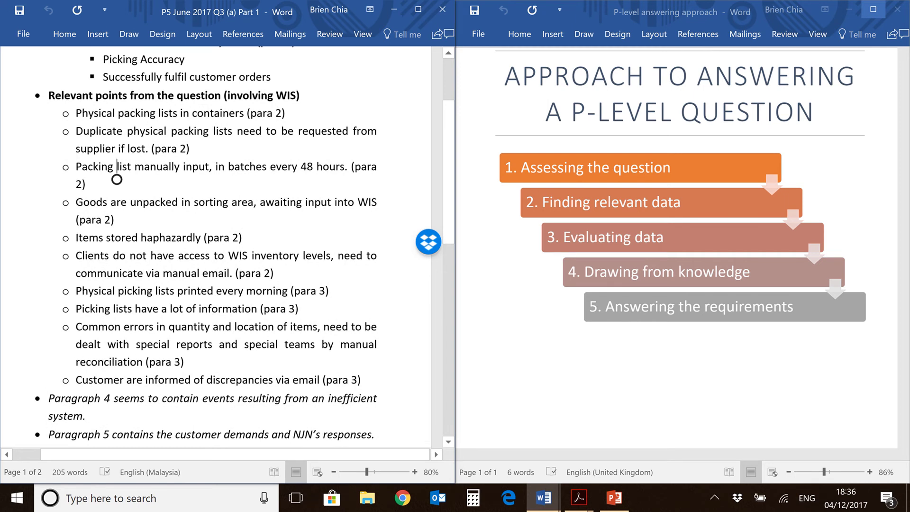
{"action": "left_click_drag", "start_coordinate": [116, 180], "coordinate": [117, 198]}
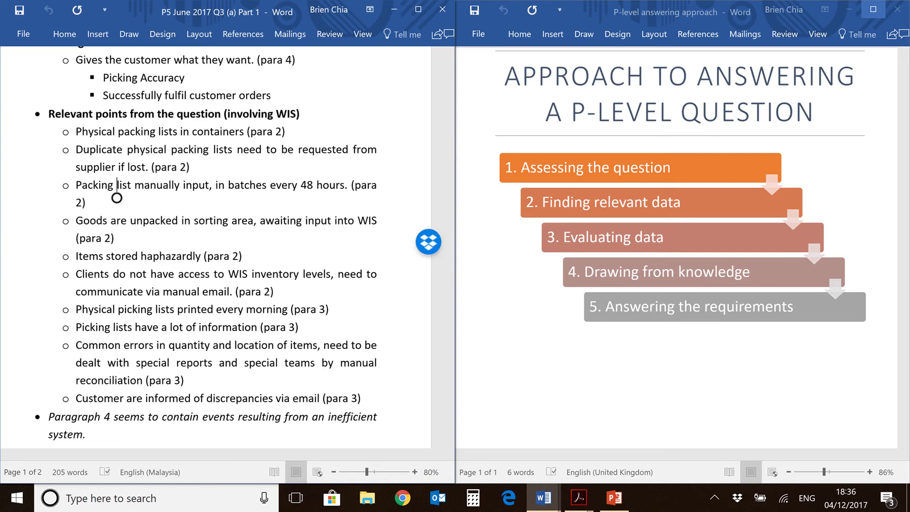
{"action": "scroll", "coordinate": [200, 294], "scroll_direction": "up", "scroll_amount": 1}
{"action": "scroll", "coordinate": [200, 295], "scroll_direction": "down", "scroll_amount": 1}
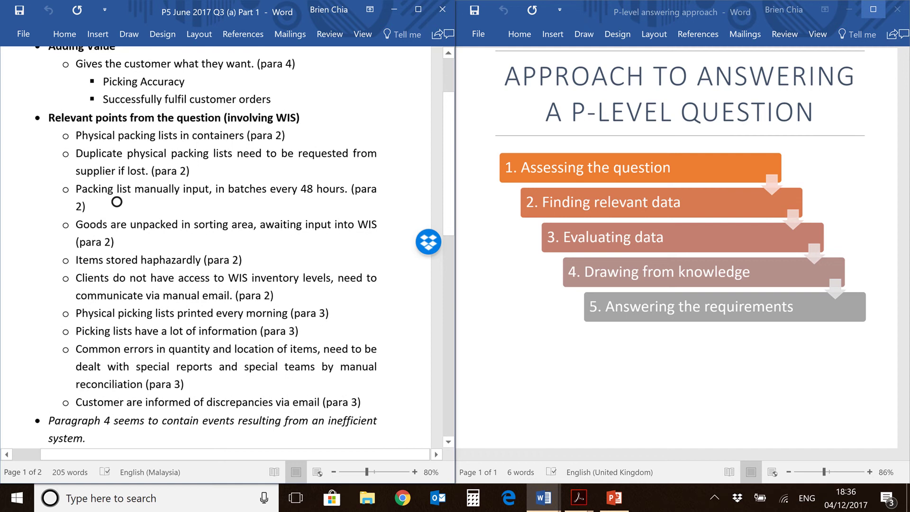
{"action": "scroll", "coordinate": [201, 295], "scroll_direction": "up", "scroll_amount": 1}
{"action": "scroll", "coordinate": [201, 295], "scroll_direction": "down", "scroll_amount": 1}
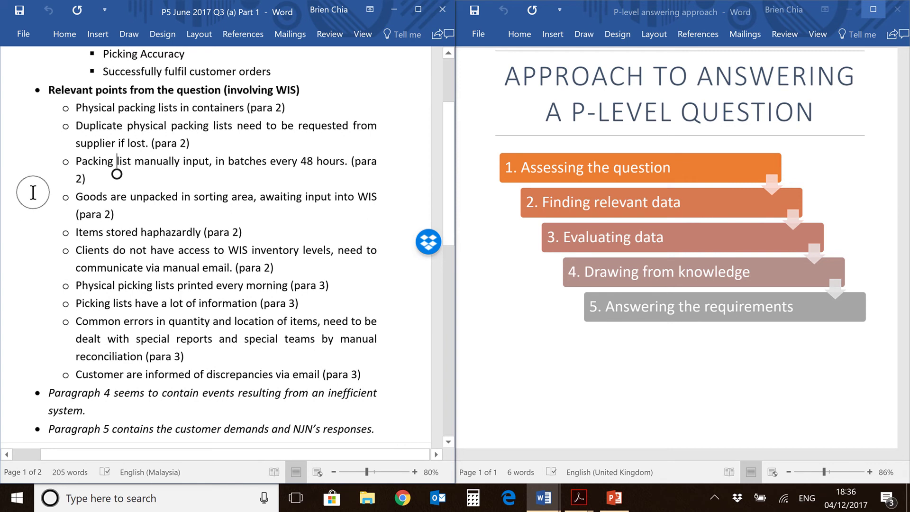
{"action": "key", "text": "alt+Tab"}
{"action": "key", "text": "alt+Tab"}
{"action": "key", "text": "alt+Tab"}
{"action": "key", "text": "alt+Tab"}
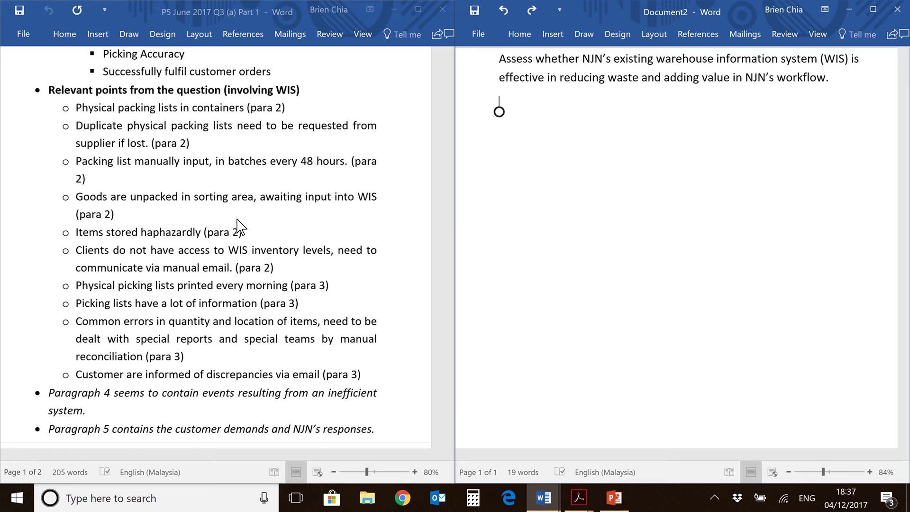
Add bold bullets 'Labour-intensive processes' and 'Potential for wasteful errors and mistakes' below the question.
{"action": "left_click", "coordinate": [115, 138]}
{"action": "type", "text": "Labour-intensive processes"}
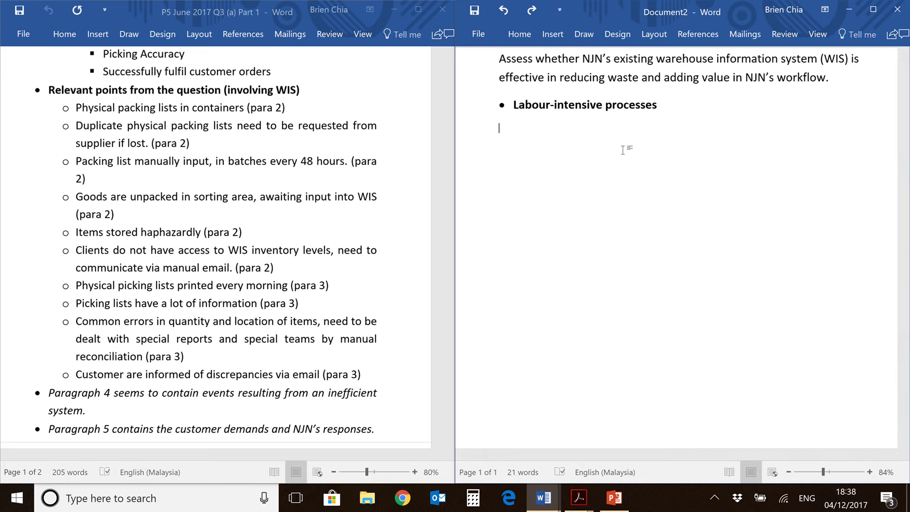
{"action": "type", "text": "Potential for wasteful errors and mistakes"}
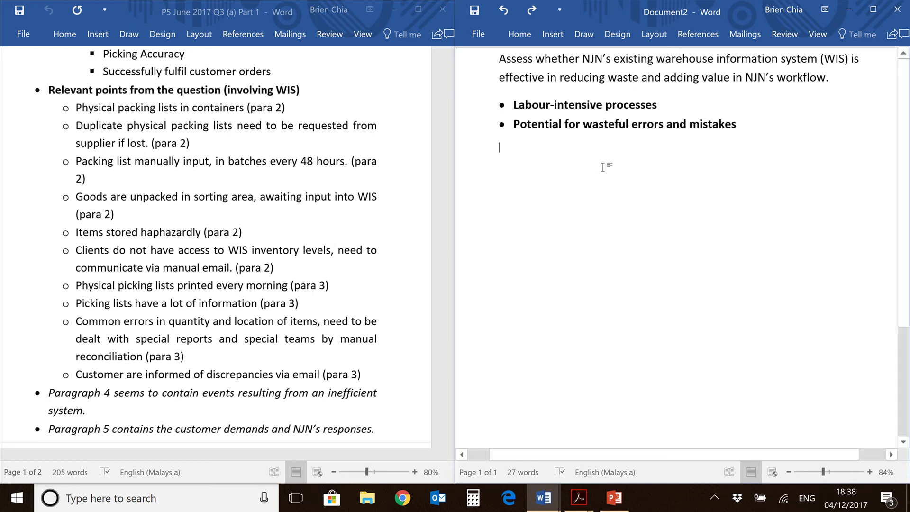
Under Labour-intensive processes, add sub-points: manual packing list input, email client communication, manually generated special reports.
{"action": "key", "text": "Return"}
{"action": "key", "text": "Tab"}
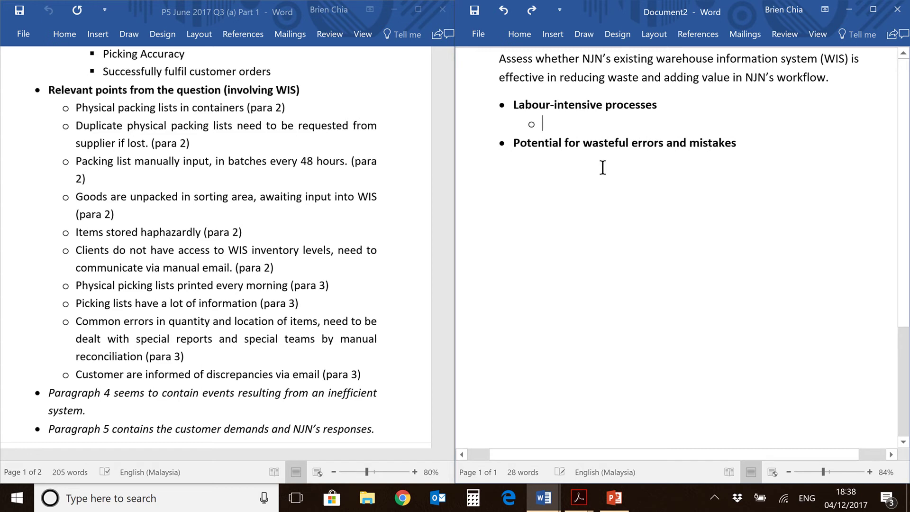
{"action": "type", "text": "Packing list is manually input"}
{"action": "key", "text": "Return"}
{"action": "type", "text": "Communication with clients through email."}
{"action": "key", "text": "Return"}
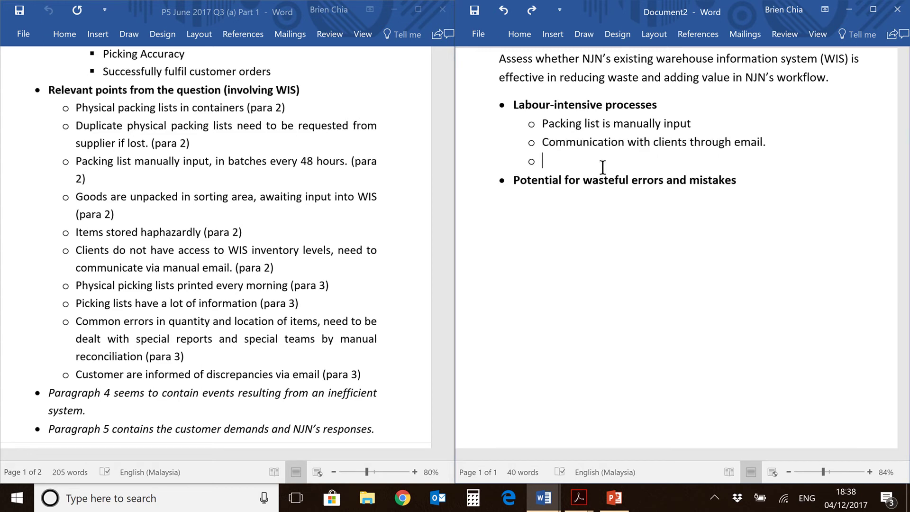
{"action": "type", "text": "Special reports on inventory problems are manually generated; reconciliation also performed manually."}
{"action": "key", "text": "Return"}
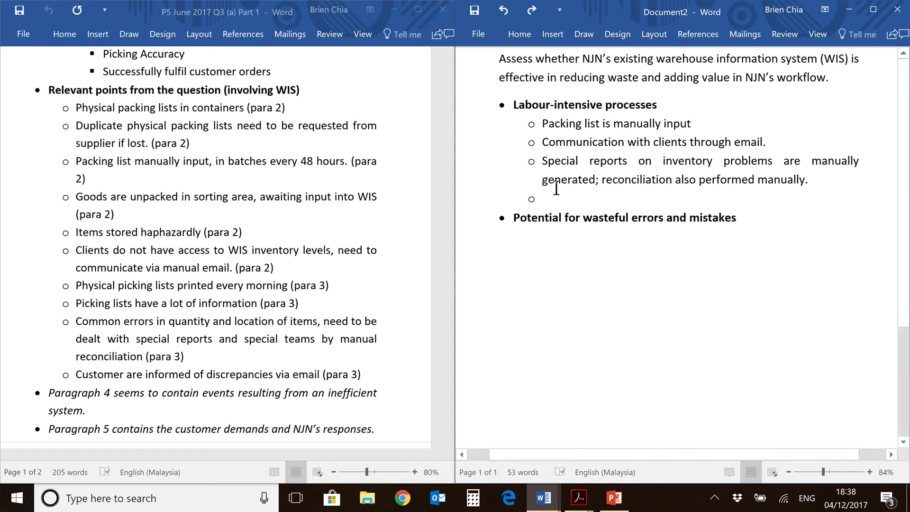
{"action": "key", "text": "BackSpace"}
{"action": "key", "text": "BackSpace"}
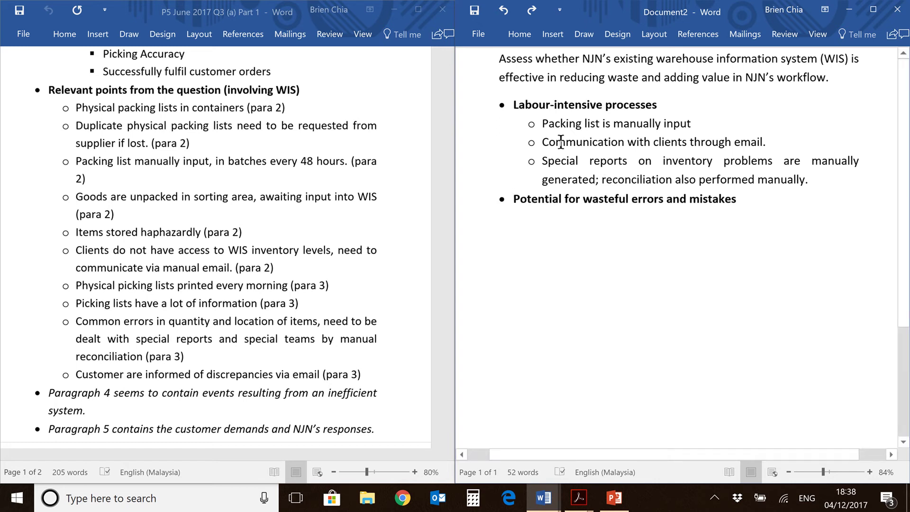
Under the errors heading, add physical packing list, 48-hour packing list, morning picking lists, and haphazard arrangement sub-points.
{"action": "left_click", "coordinate": [600, 217]}
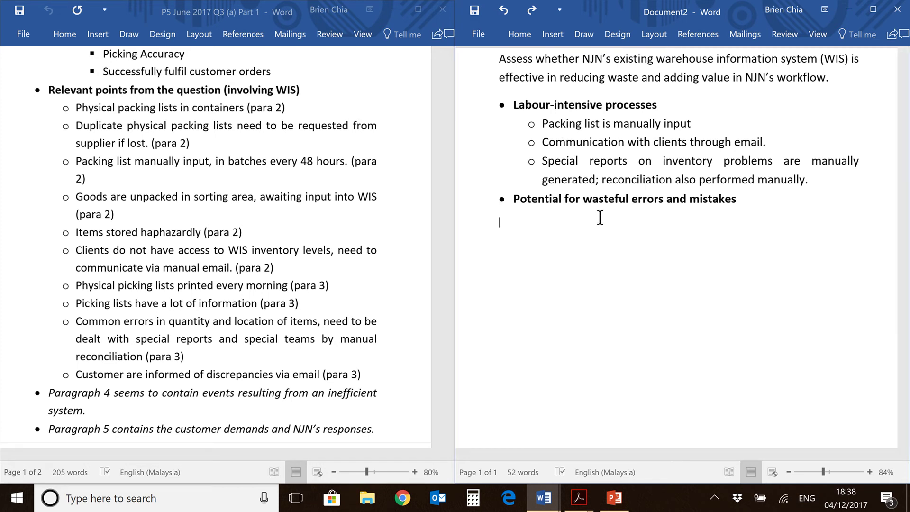
{"action": "key", "text": "ctrl+z"}
{"action": "key", "text": "Tab"}
{"action": "type", "text": "Physical packing list"}
{"action": "key", "text": "Return"}
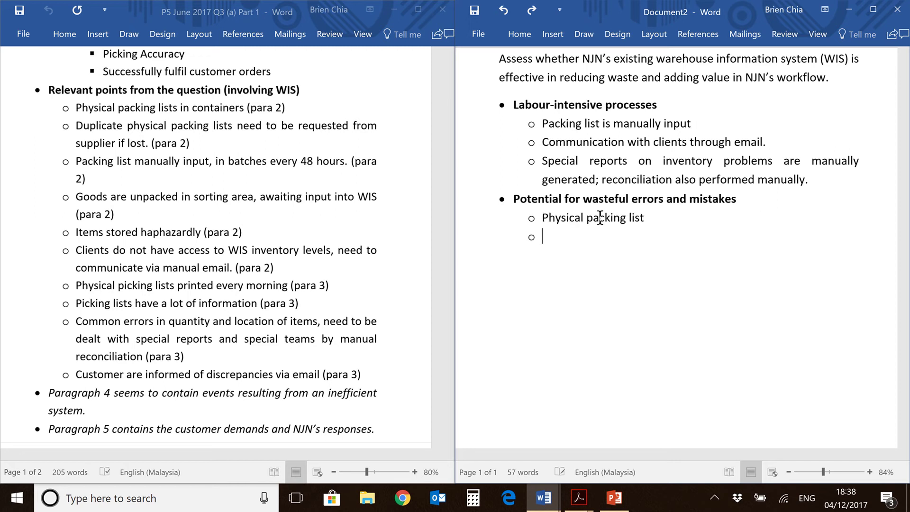
{"action": "type", "text": "Packing list only input every 48 hours."}
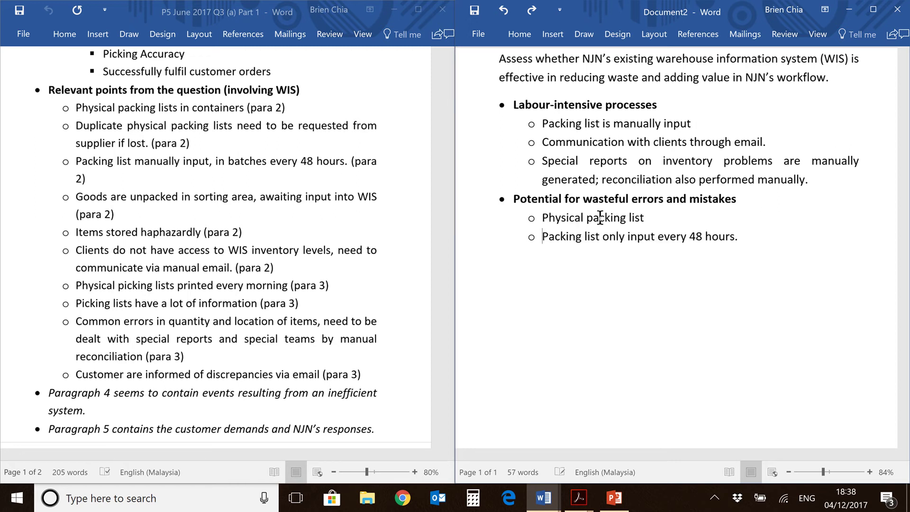
{"action": "key", "text": "Home"}
{"action": "key", "text": "End"}
{"action": "key", "text": "Return"}
{"action": "type", "text": "Picking lists are only created in the morning and physically printed."}
{"action": "key", "text": "Return"}
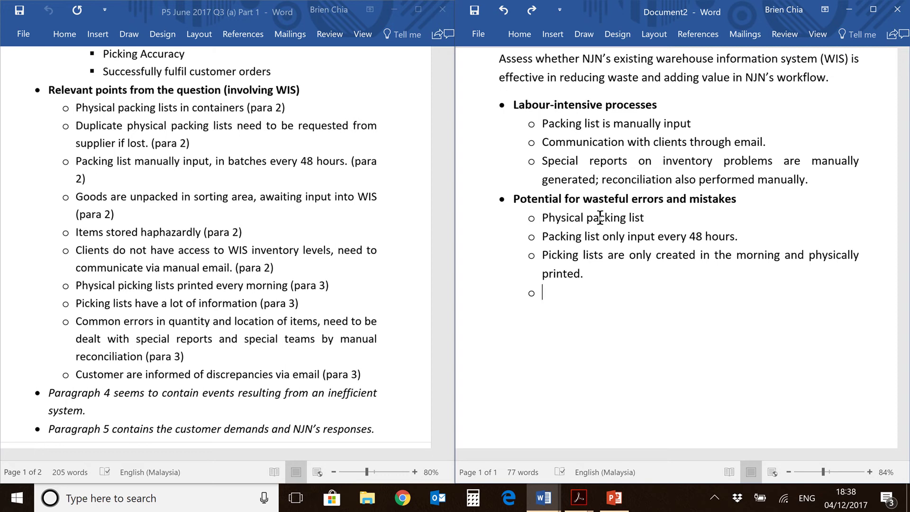
{"action": "type", "text": "Haphazard arrangement of goods in warehouse"}
{"action": "key", "text": "Return"}
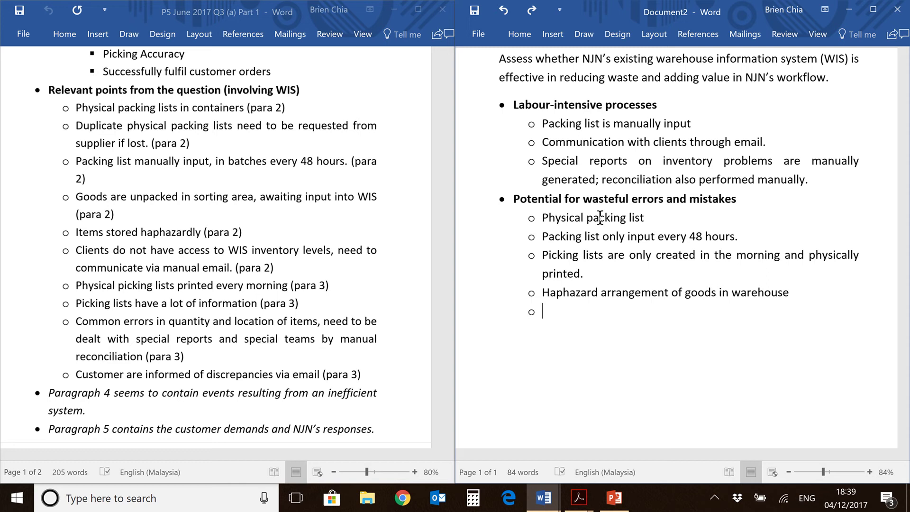
{"action": "key", "text": "BackSpace"}
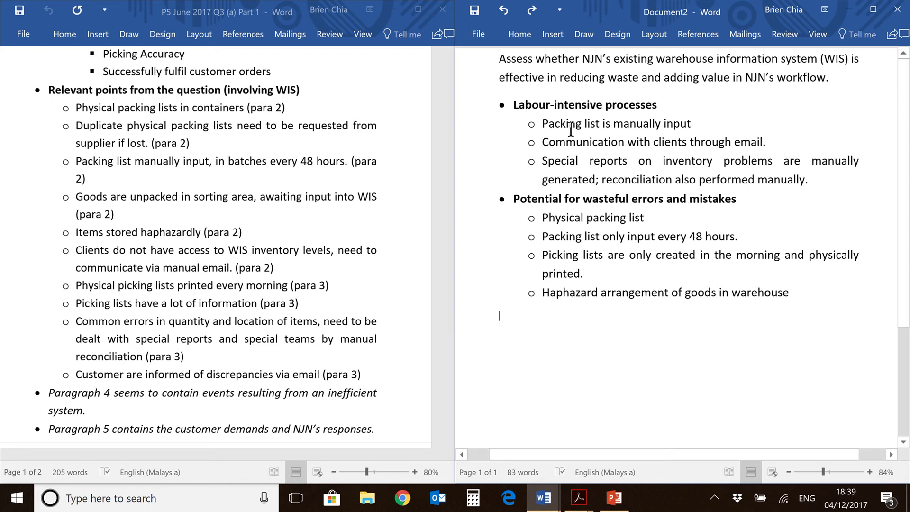
Under 'Packing list is manually input', note personnel waste time on data entry and may introduce errors.
{"action": "left_click", "coordinate": [699, 124]}
{"action": "key", "text": "Return"}
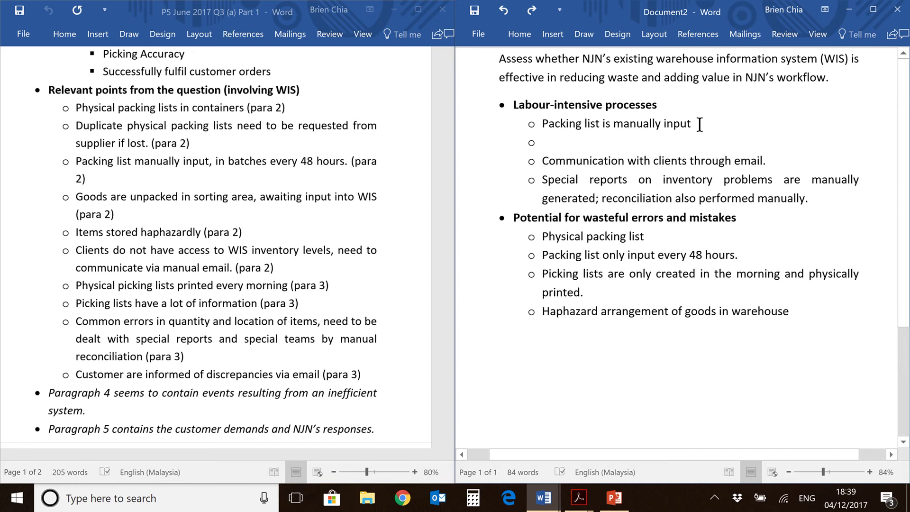
{"action": "key", "text": "Tab"}
{"action": "type", "text": "Personnel waste time doing data entry, and may introduce errors."}
{"action": "key", "text": "Return"}
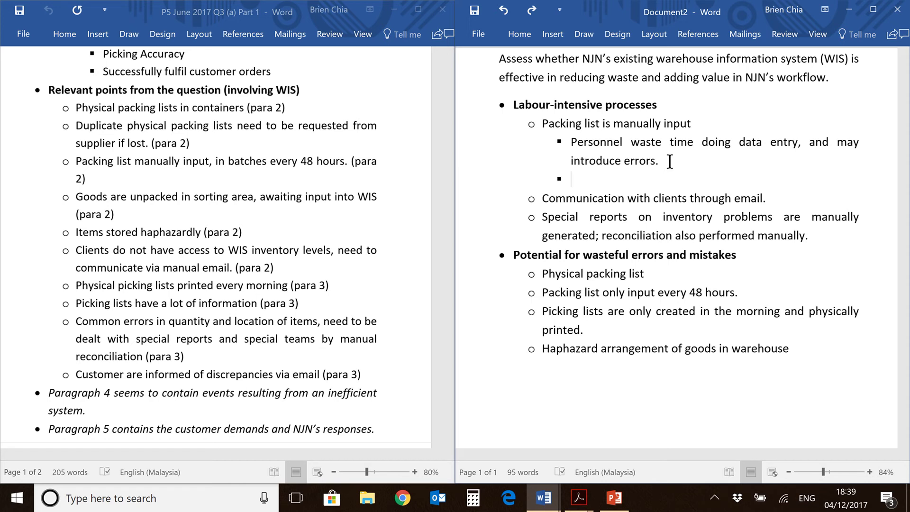
{"action": "key", "text": "Delete"}
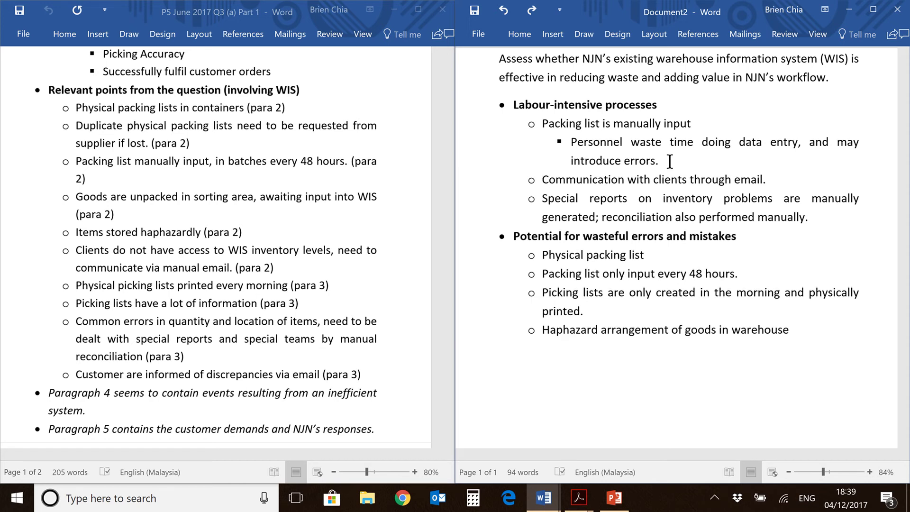
Under the email sub-point, add 'Delays would be compounded if an inventory problem occurs' and 'Potential miscommunication with customers'.
{"action": "key", "text": "End"}
{"action": "key", "text": "Return"}
{"action": "key", "text": "Tab"}
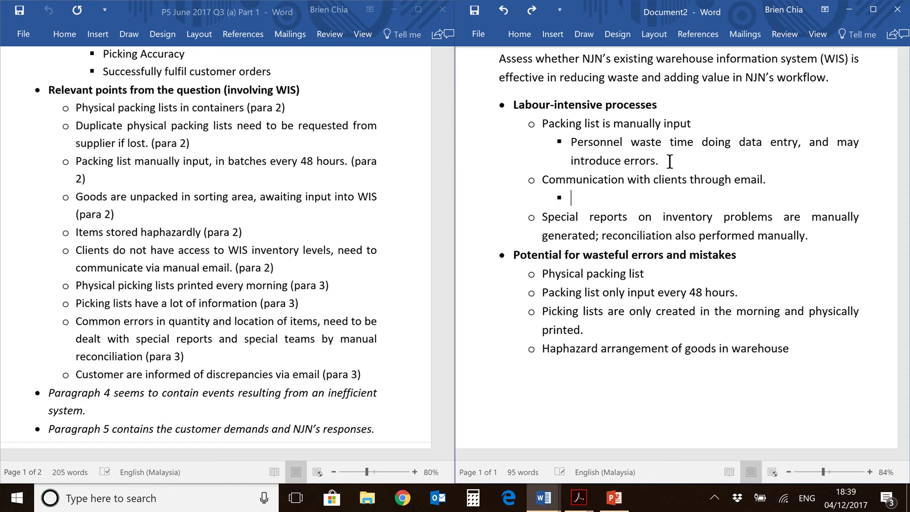
{"action": "type", "text": "Delays would be compounded if an inventory problem occurs."}
{"action": "key", "text": "Return"}
{"action": "type", "text": "Potential miscommunication with customers."}
{"action": "key", "text": "Return"}
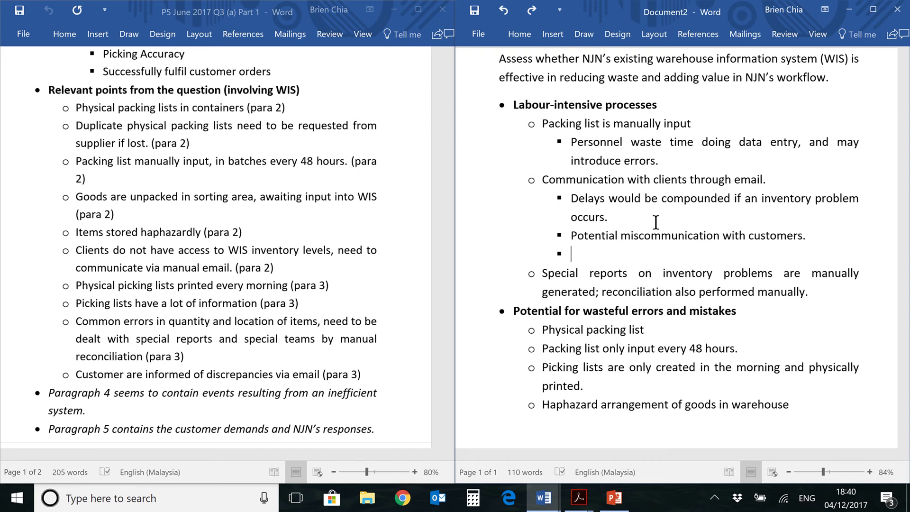
{"action": "key", "text": "Delete"}
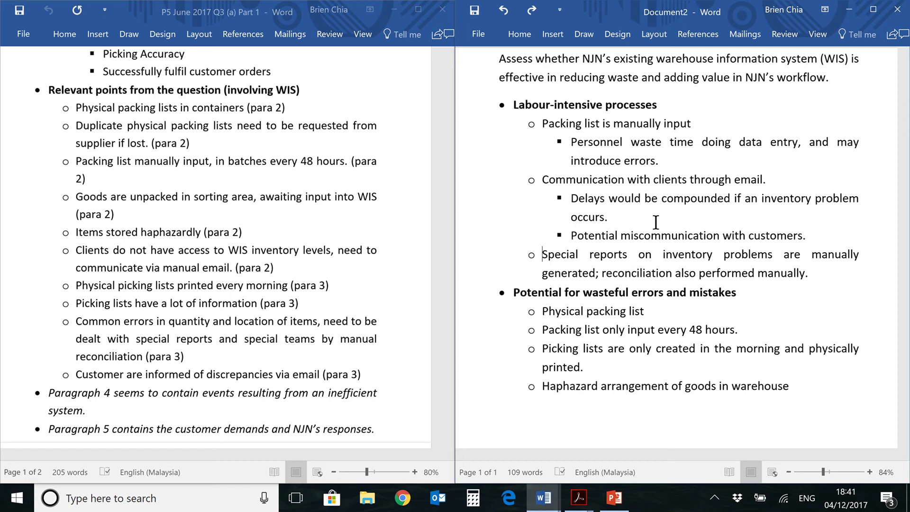
Under special reports, note managers spend time producing reports manually and personnel may be diverted from despatches.
{"action": "key", "text": "ctrl+y"}
{"action": "key", "text": "ctrl+y"}
{"action": "key", "text": "ctrl+y"}
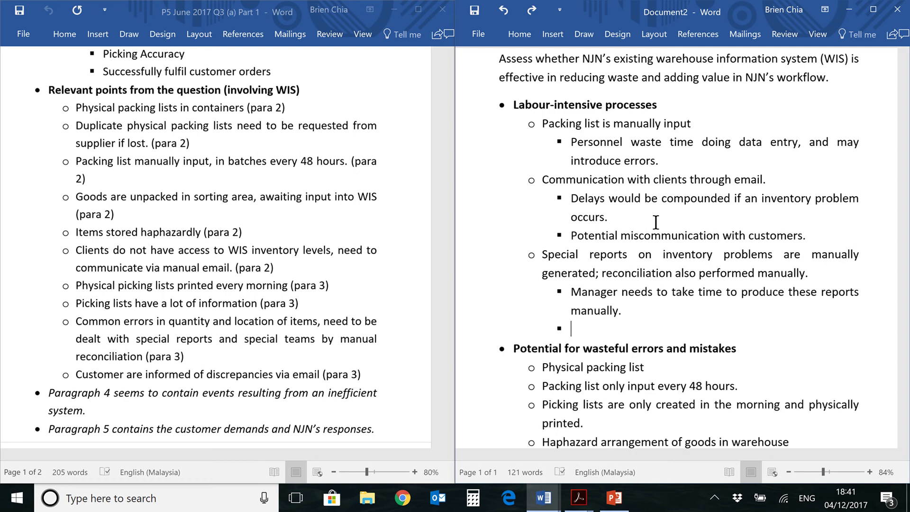
{"action": "key", "text": "ctrl+y"}
{"action": "key", "text": "ctrl+y"}
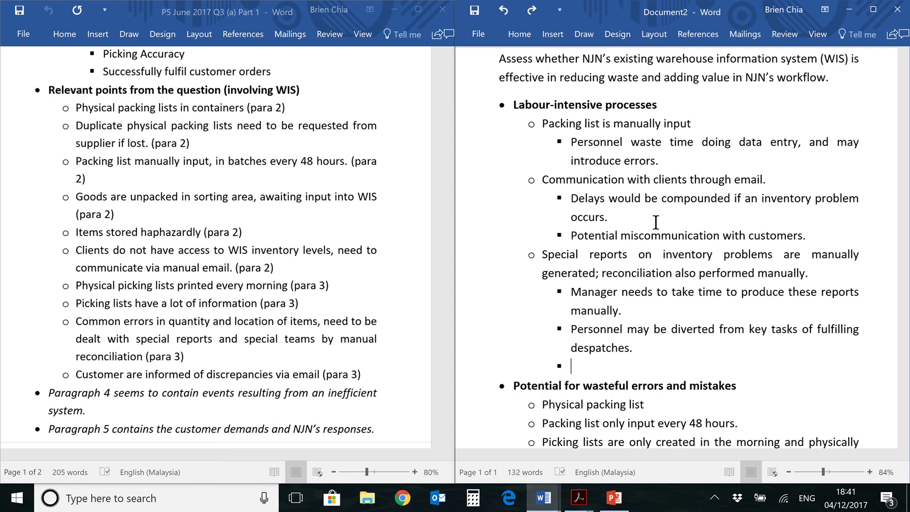
{"action": "key", "text": "ctrl+z"}
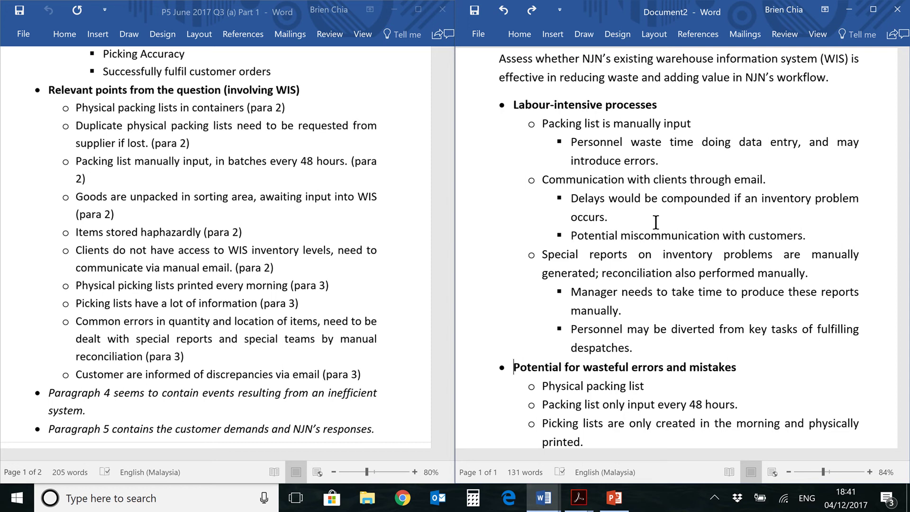
Under 'Physical packing list', add points on lost lists delaying duplicates and sorting stalled awaiting replacement lists.
{"action": "scroll", "coordinate": [656, 223], "scroll_direction": "down", "scroll_amount": 2}
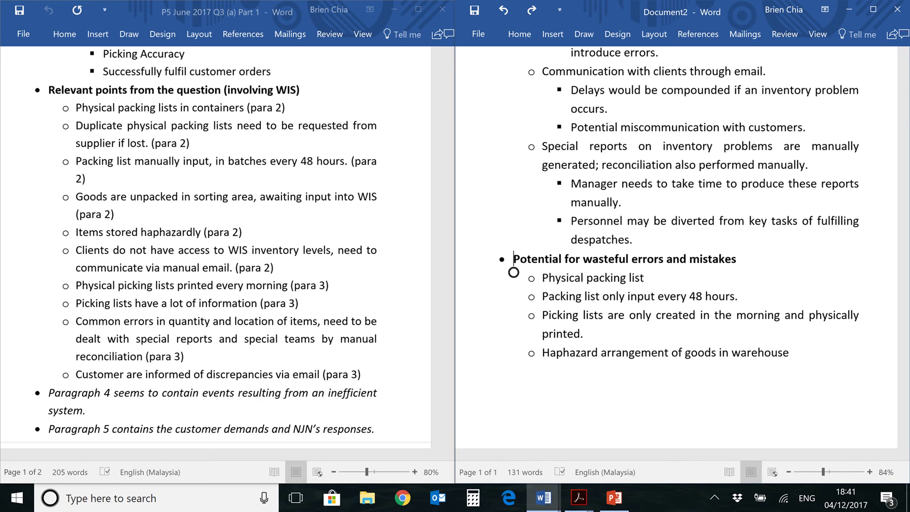
{"action": "left_click", "coordinate": [644, 279]}
{"action": "key", "text": "Return"}
{"action": "key", "text": "Tab"}
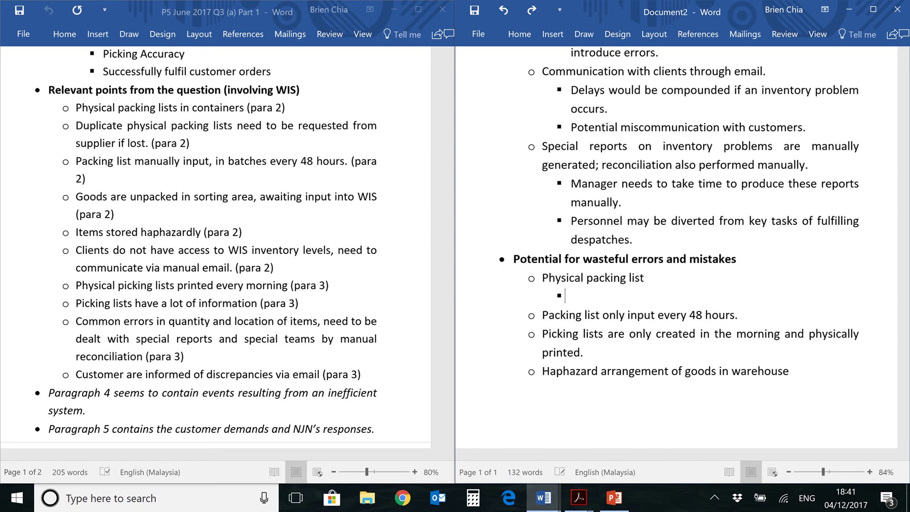
{"action": "type", "text": "Lost packing list means delay in requesting duplicates."}
{"action": "key", "text": "Return"}
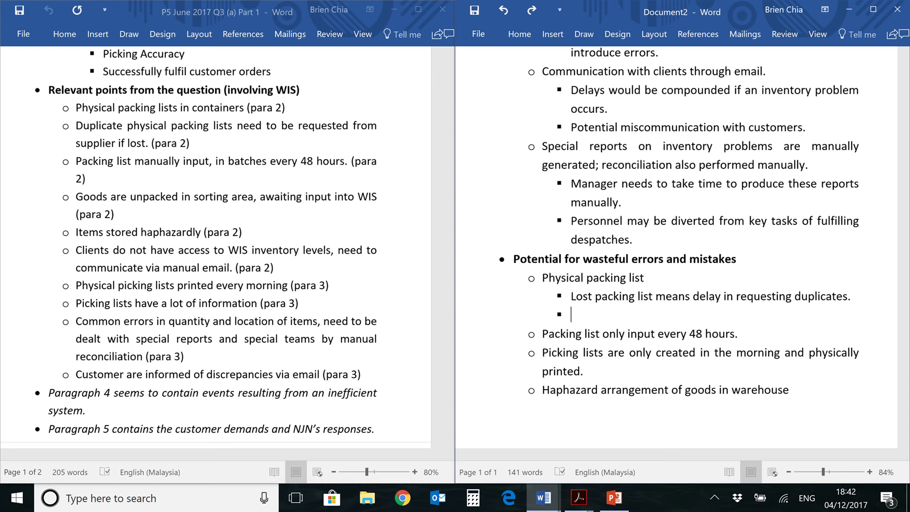
{"action": "type", "text": "Leads to significant delays in sorting goods received, and awaiting replacement list."}
{"action": "key", "text": "Return"}
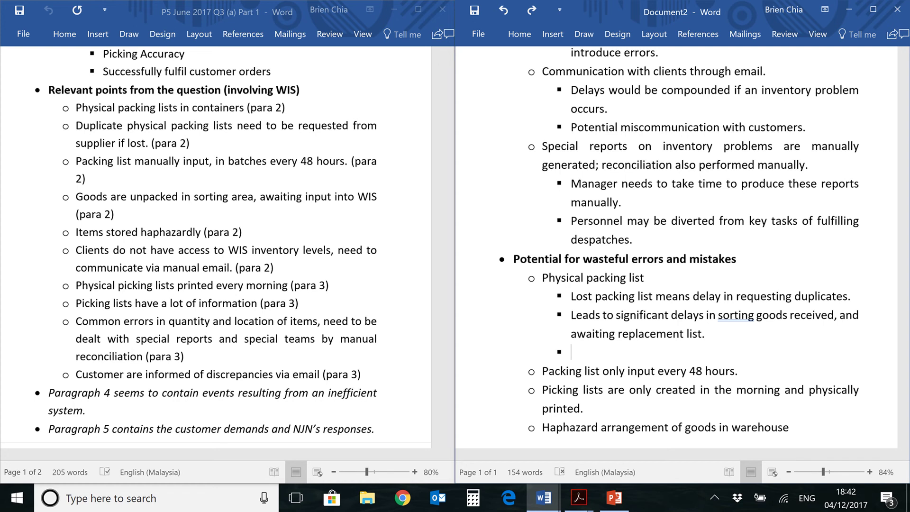
{"action": "key", "text": "Delete"}
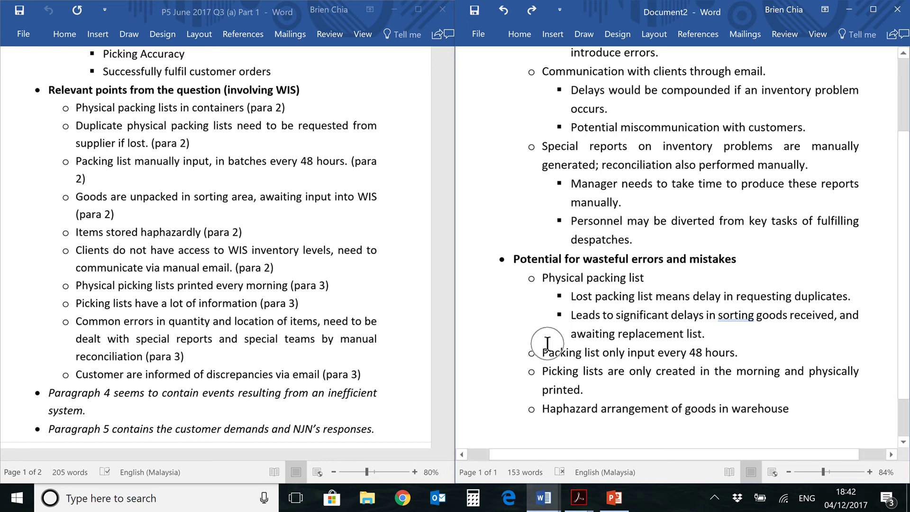
Under the 48-hour point, add sub-bullets on an out-of-date WIS and goods left awaiting sorting.
{"action": "left_click", "coordinate": [761, 350]}
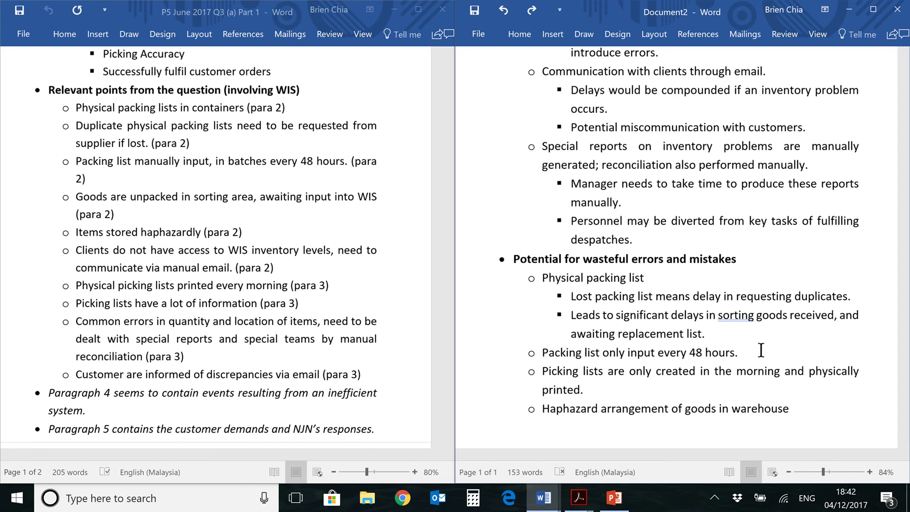
{"action": "key", "text": "Return"}
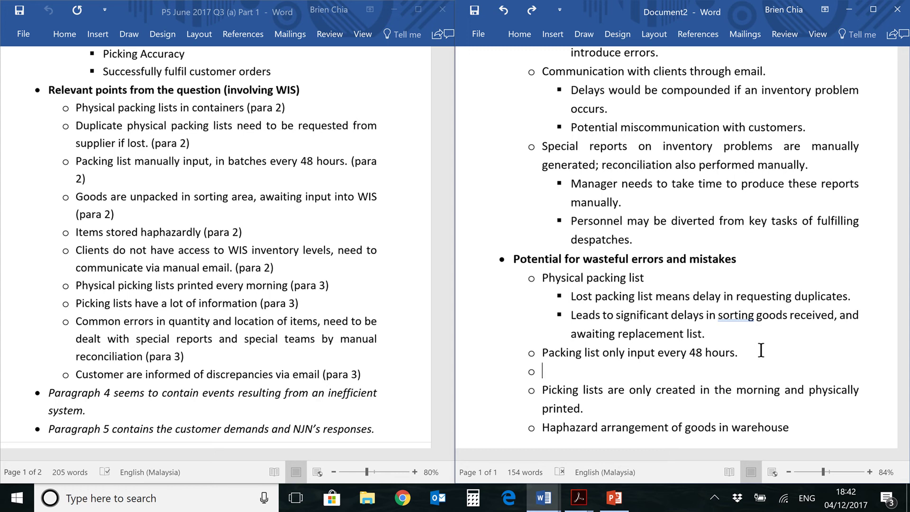
{"action": "key", "text": "Tab"}
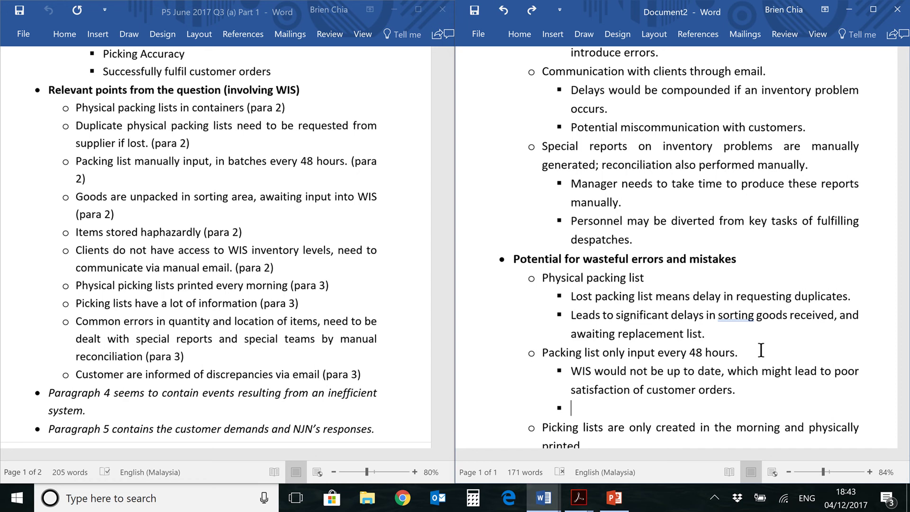
{"action": "type", "text": "Goods are kept in sorting area awaiting sorting."}
{"action": "key", "text": "Return"}
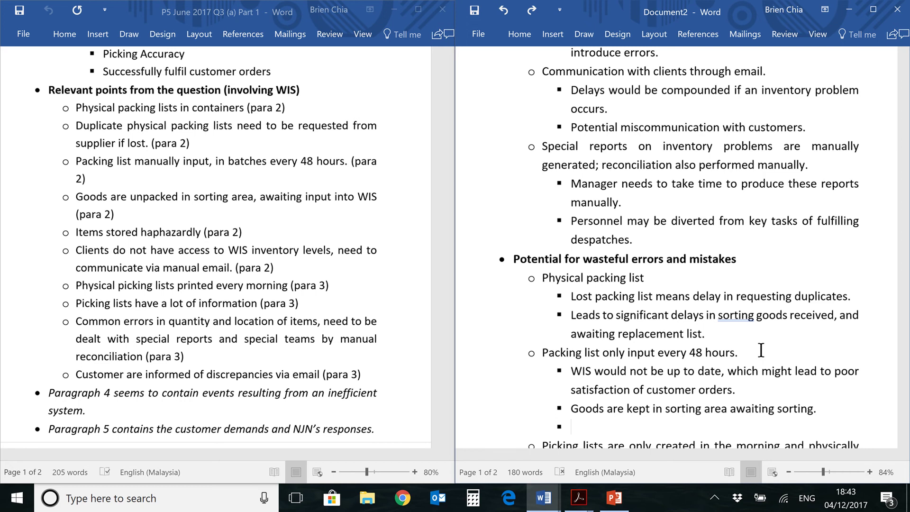
{"action": "key", "text": "alt+Tab"}
{"action": "key", "text": "alt+Tab"}
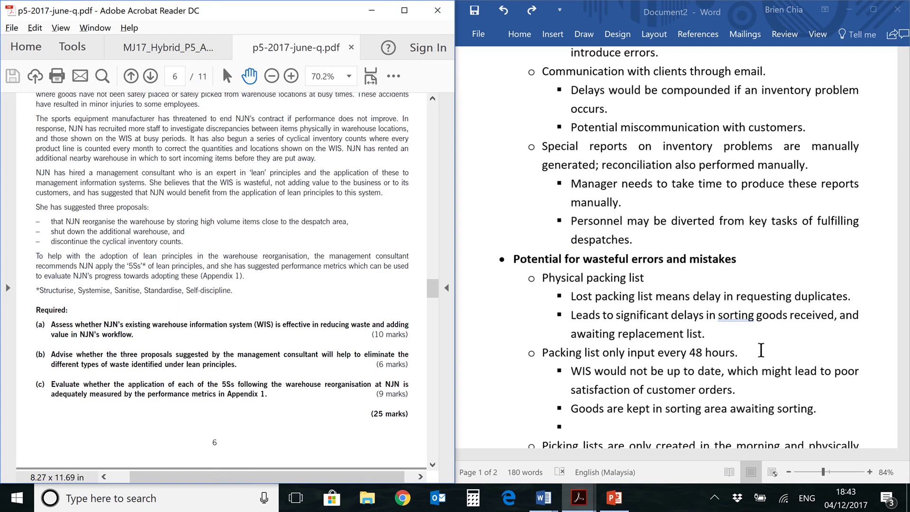
Reread the case in the question PDF, then bring the notes document back beside Document2.
{"action": "scroll", "coordinate": [761, 349], "scroll_direction": "up", "scroll_amount": 3}
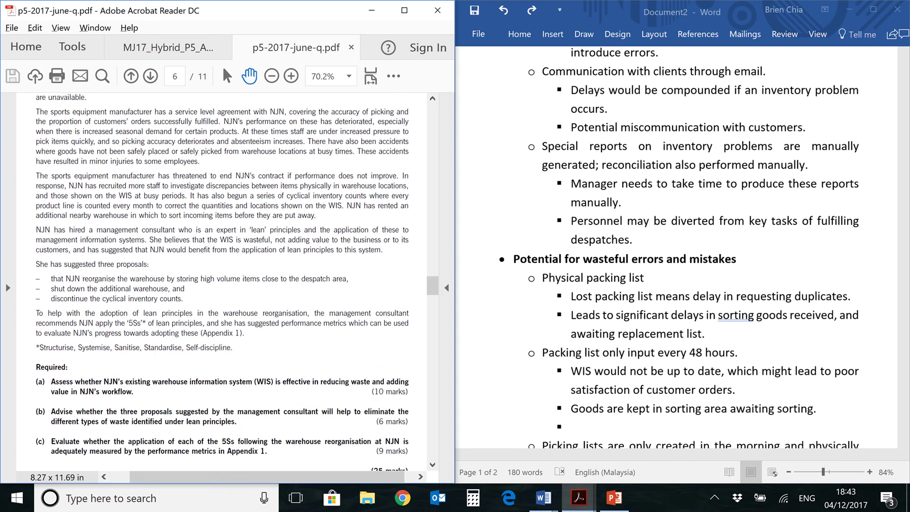
{"action": "scroll", "coordinate": [761, 350], "scroll_direction": "up", "scroll_amount": 2}
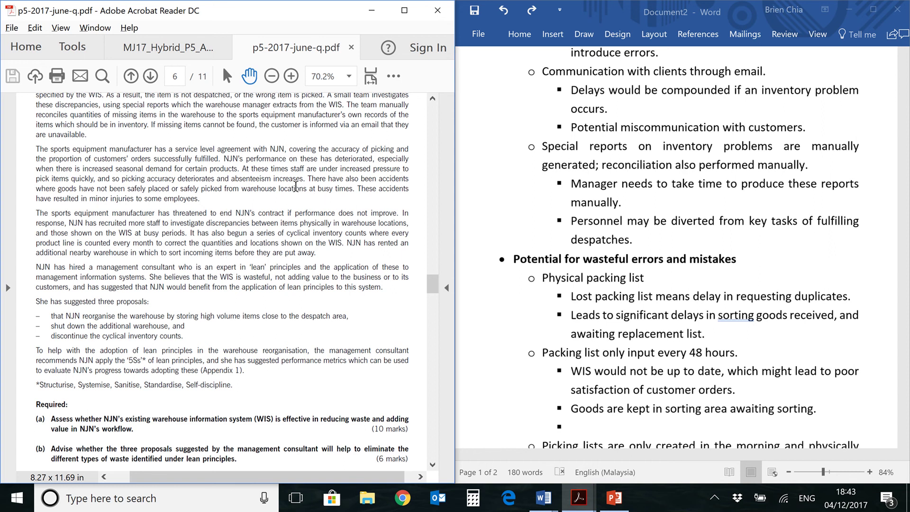
{"action": "key", "text": "alt+Tab"}
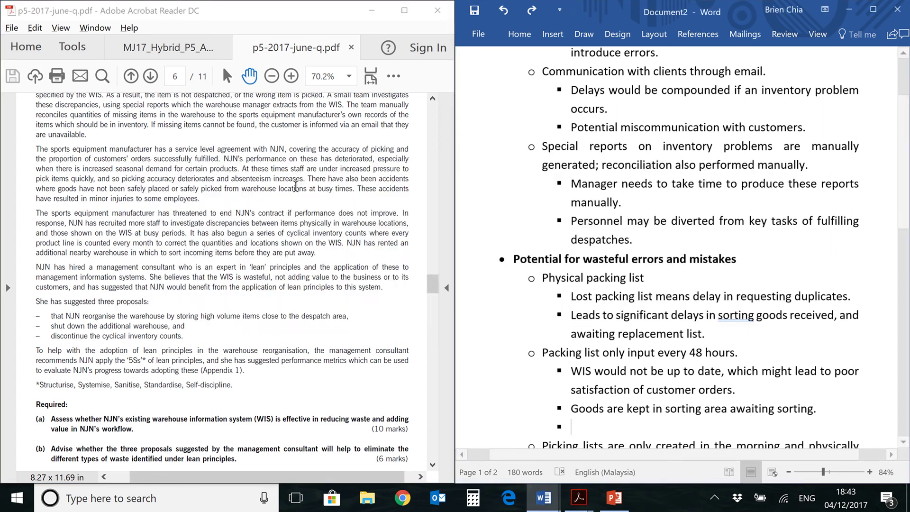
{"action": "key", "text": "alt+Tab"}
{"action": "key", "text": "Tab"}
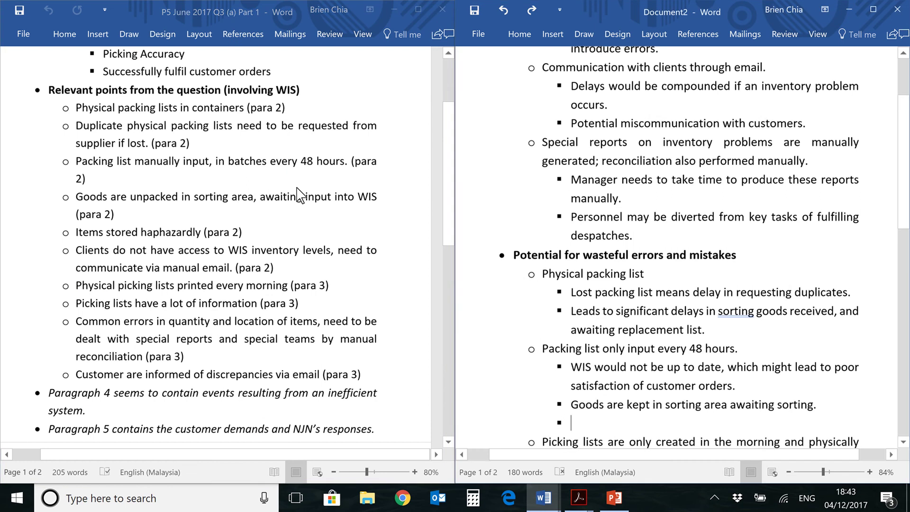
Add a sub-bullet that goods not input in the WIS may be misplaced or stolen.
{"action": "type", "text": "As these goods are not input in the WIS, potentially misplace or stolen."}
{"action": "key", "text": "Return"}
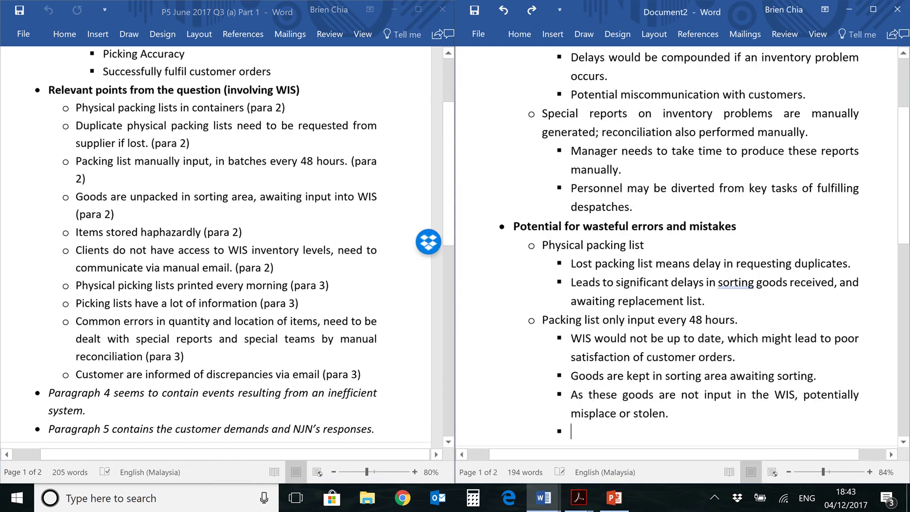
{"action": "scroll", "coordinate": [571, 350], "scroll_direction": "down", "scroll_amount": 2}
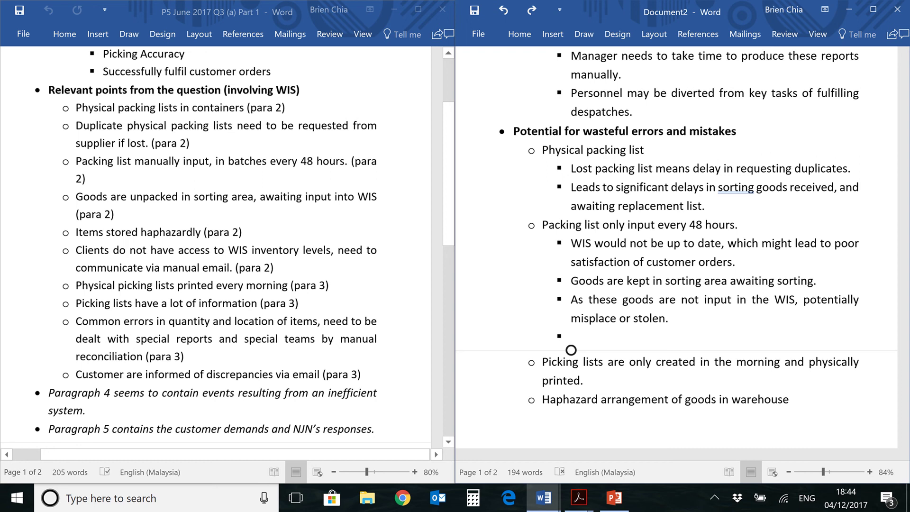
{"action": "key", "text": "Delete"}
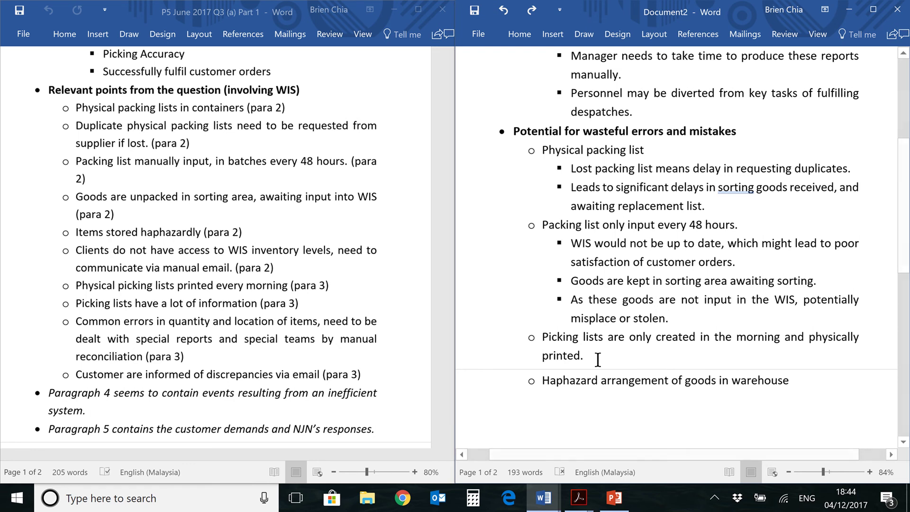
{"action": "left_click", "coordinate": [598, 359]}
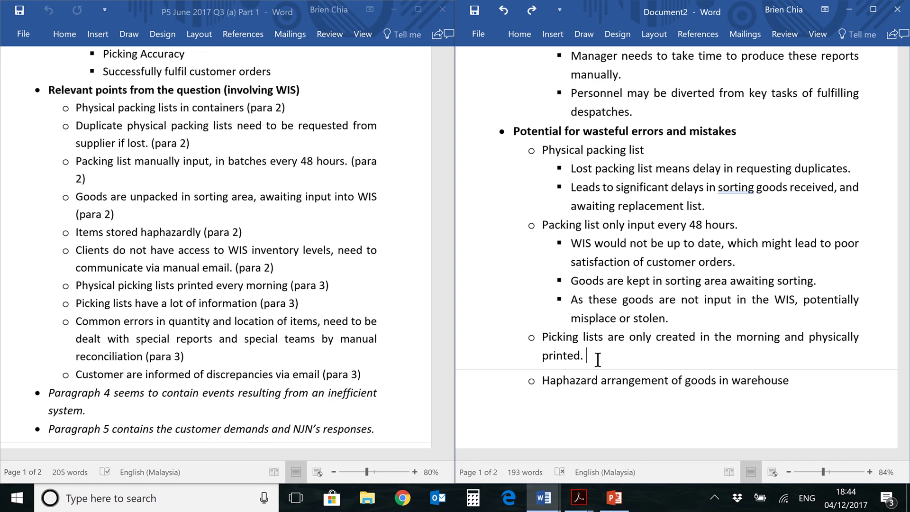
Add three sub-bullets under the picking-lists point: 24 hour pick delay, information overload errors, and inventory-problem delays.
{"action": "key", "text": "Return"}
{"action": "key", "text": "Tab"}
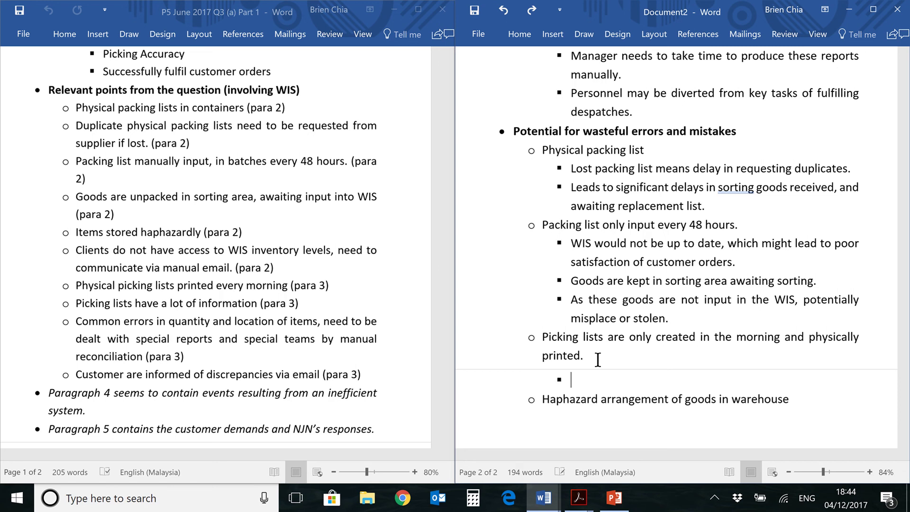
{"action": "type", "text": "Potential 24 hour delay from time of customer request to start of pick."}
{"action": "key", "text": "Return"}
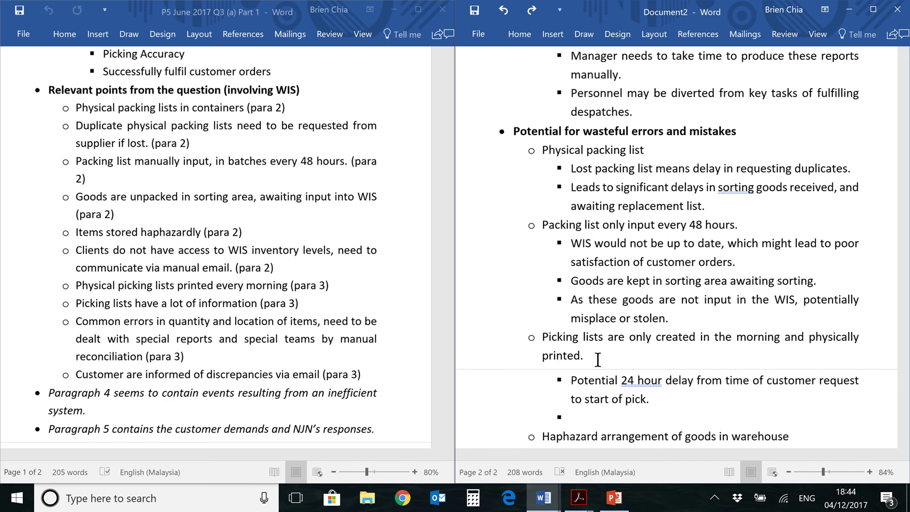
{"action": "scroll", "coordinate": [588, 342], "scroll_direction": "down", "scroll_amount": 3}
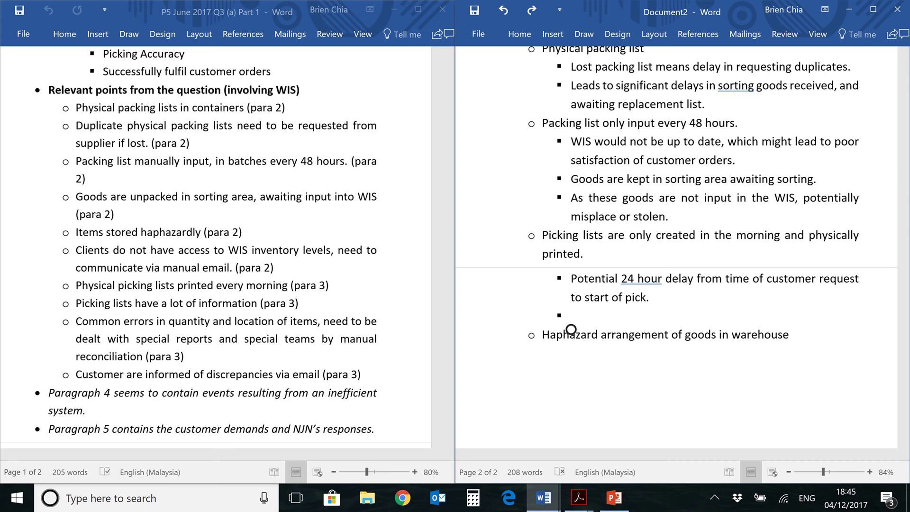
{"action": "type", "text": "Potential information overload on picking lists, leading to errors in picking process."}
{"action": "key", "text": "Return"}
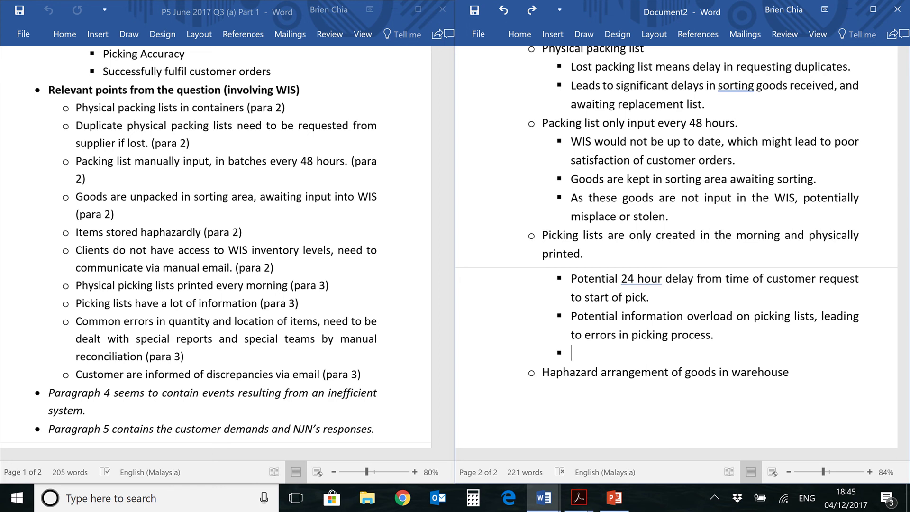
{"action": "type", "text": "High % of inventory problems mean delay in fulfilling customer orders and communicating to them."}
{"action": "key", "text": "Return"}
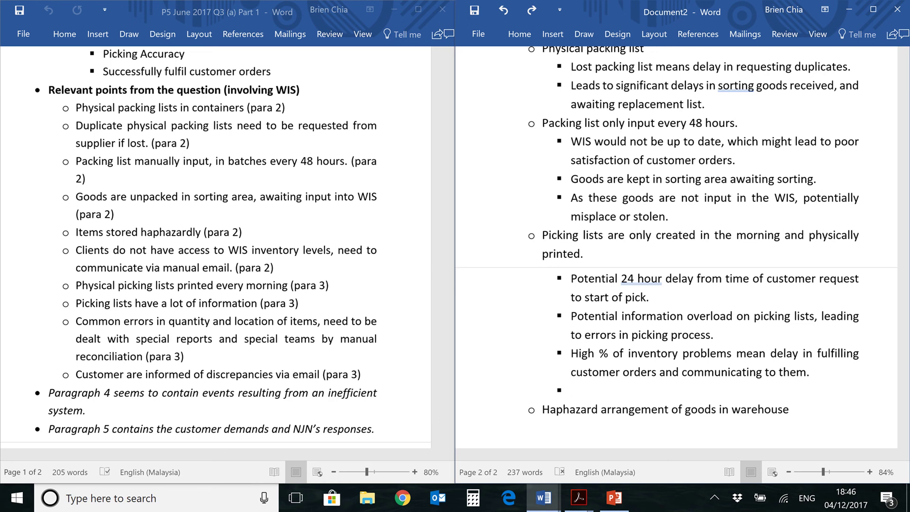
Add sub-bullets under Haphazard arrangement on extra ground covered for picks and goods misplaced or miskeyed into WIS.
{"action": "key", "text": "Delete"}
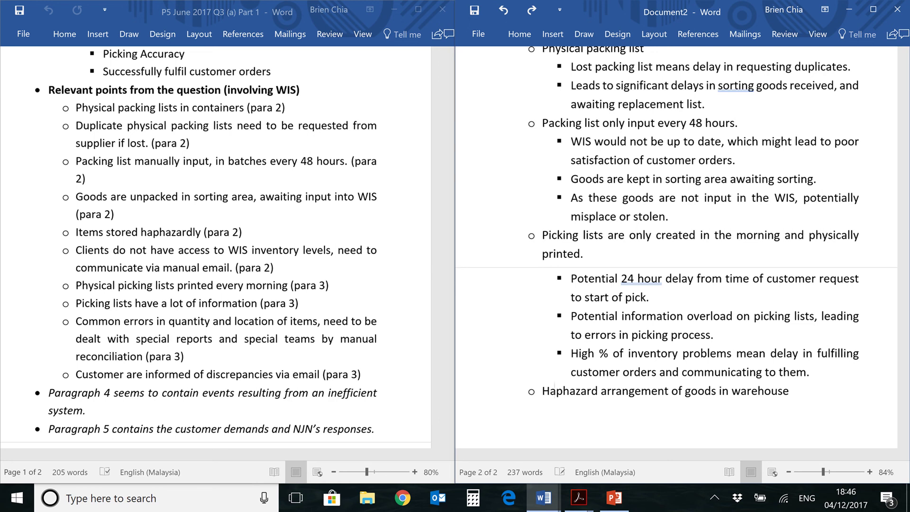
{"action": "key", "text": "End"}
{"action": "key", "text": "Return"}
{"action": "scroll", "coordinate": [597, 359], "scroll_direction": "down", "scroll_amount": 3}
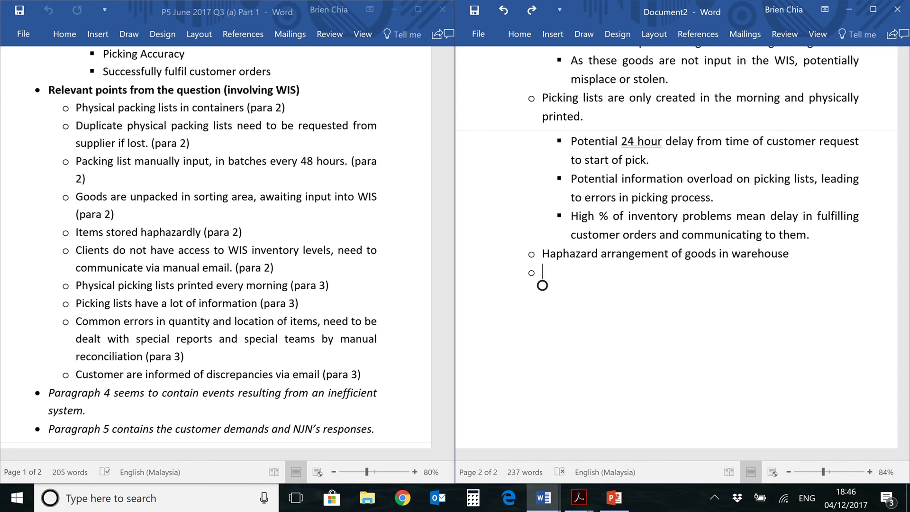
{"action": "key", "text": "Tab"}
{"action": "type", "text": "increases inefficiency as personnel may have to cover a lot of ground looking for picks."}
{"action": "key", "text": "Return"}
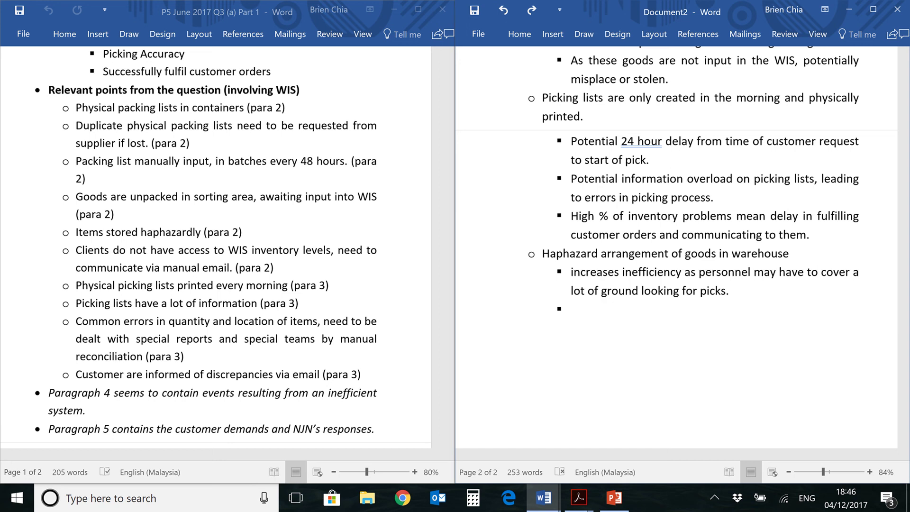
{"action": "type", "text": "Increased chance of goods getting misplaced, or wrongly keyed into WIS."}
{"action": "key", "text": "Return"}
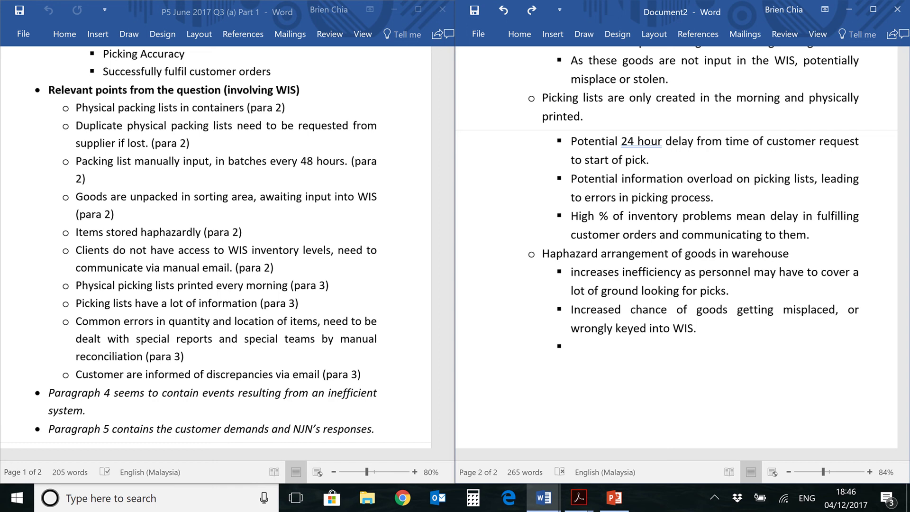
{"action": "key", "text": "Return"}
{"action": "key", "text": "Return"}
{"action": "key", "text": "Return"}
{"action": "key", "text": "Return"}
Paste the paragraph on costly cyclical counts and warehouse rental, followed by the 'In conclusion' summary.
{"action": "type", "text": "Cyclical Inventory counts and rental of additional warehouse are costly responses which do not improve the overall reliability of the WIS."}
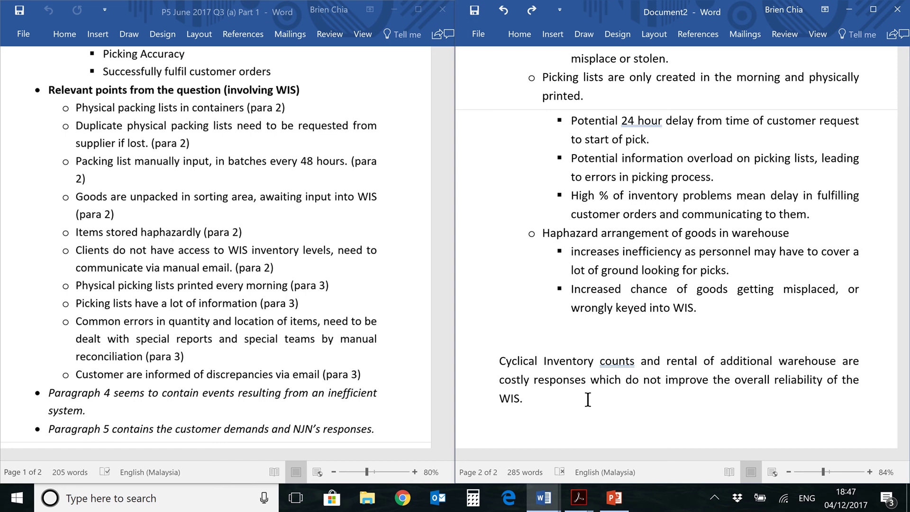
{"action": "type", "text": "In conclusion, the current labour-intensive WIS with its accompanying flawed workflows, lead to significant waste in time and manpower, and do not add value to the customer’s needs of accuracy and throughput."}
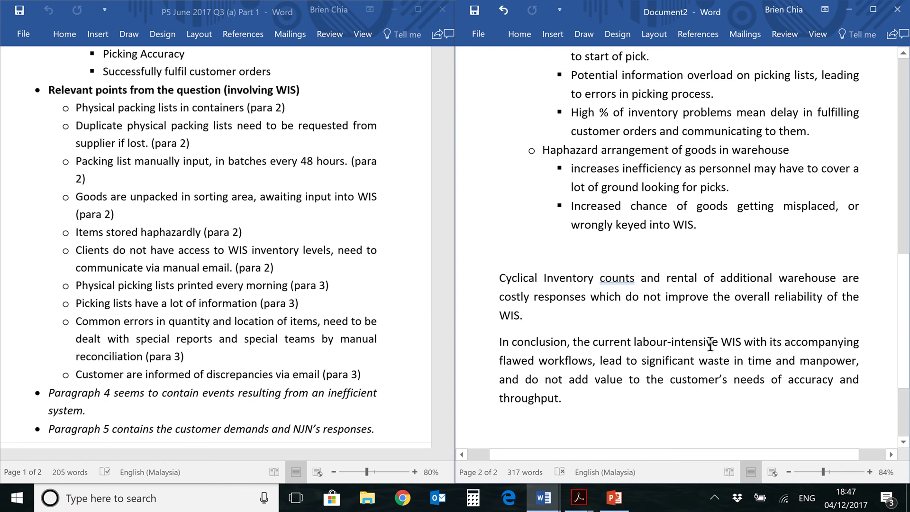
{"action": "key", "text": "ctrl"}
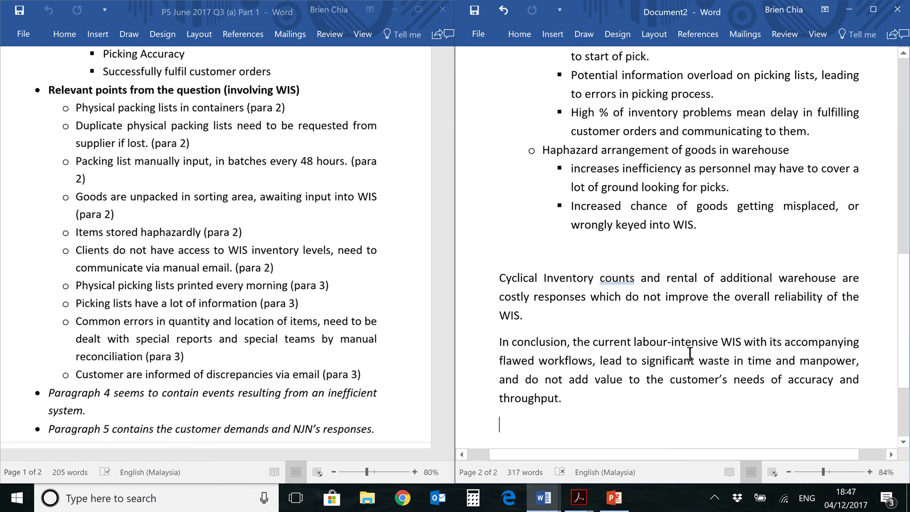